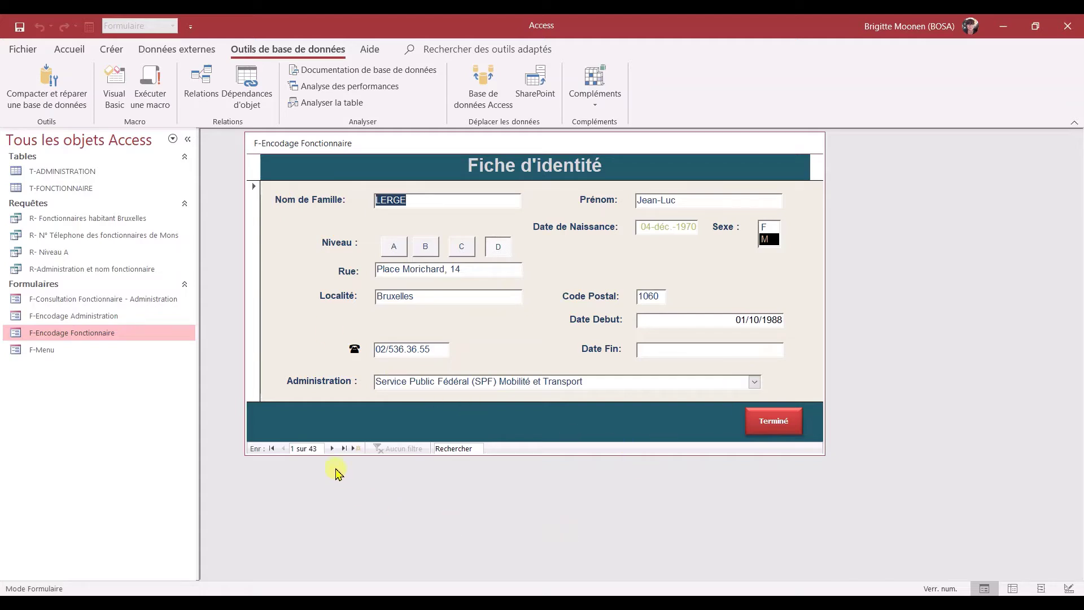
- Browse the first six records of the F-Encodage Fonctionnaire form and close the form
click(331, 448)
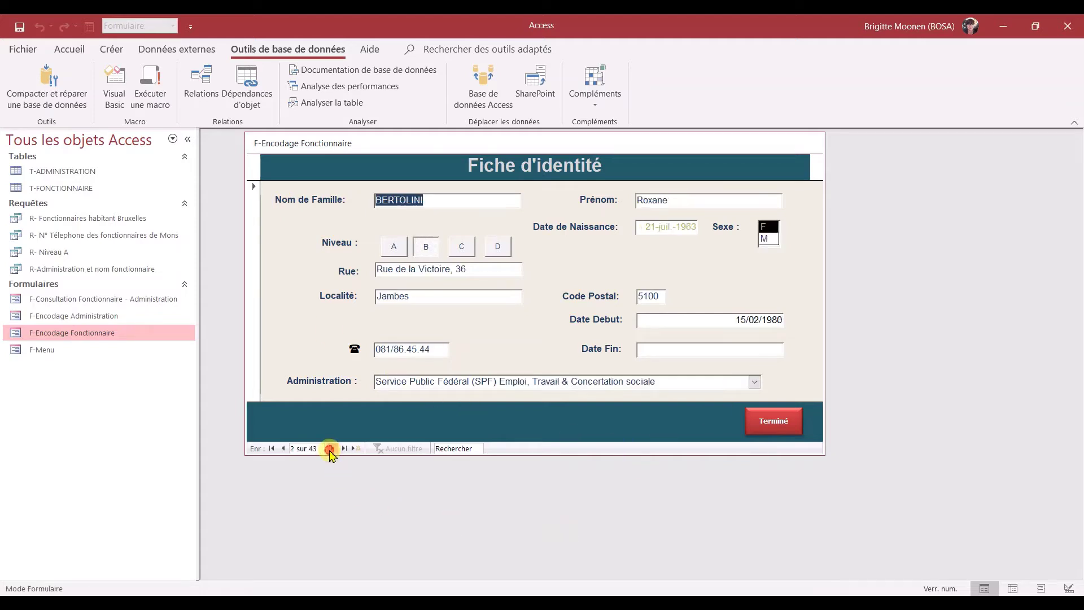
click(331, 448)
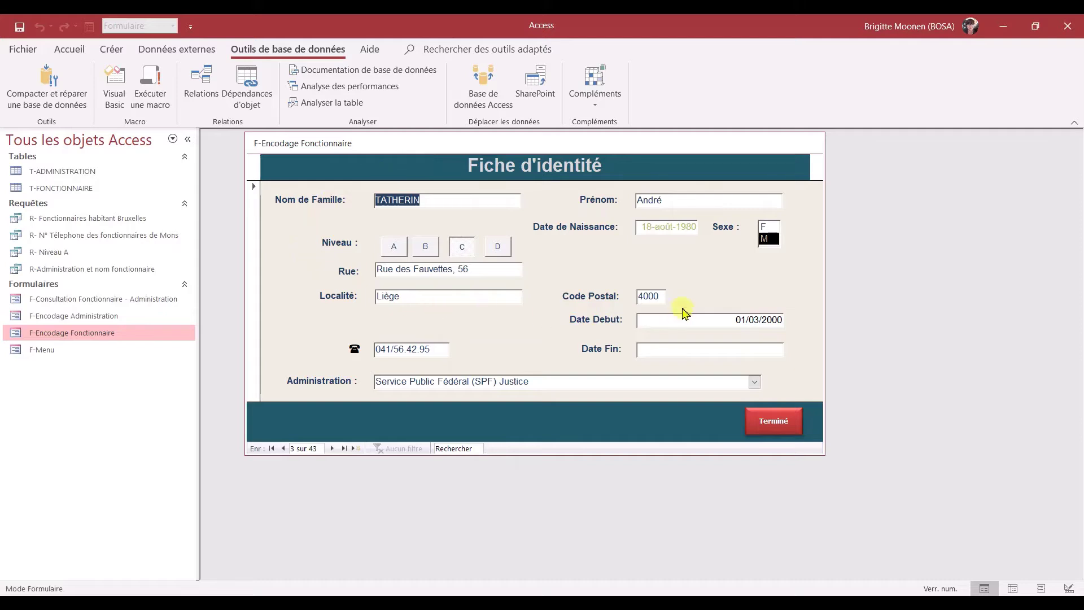
click(331, 447)
click(330, 448)
click(330, 447)
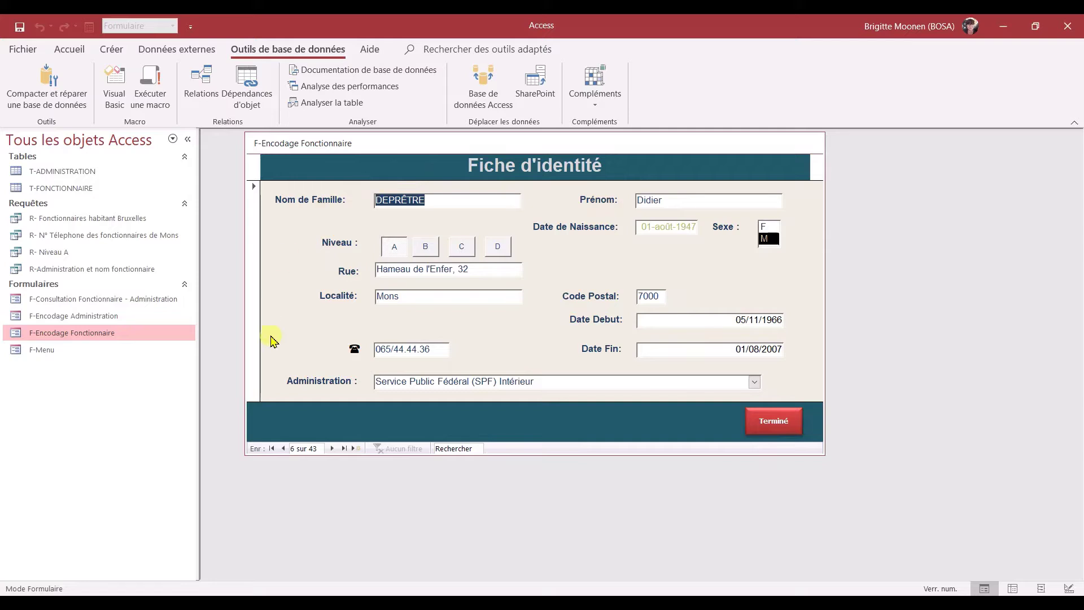
click(773, 422)
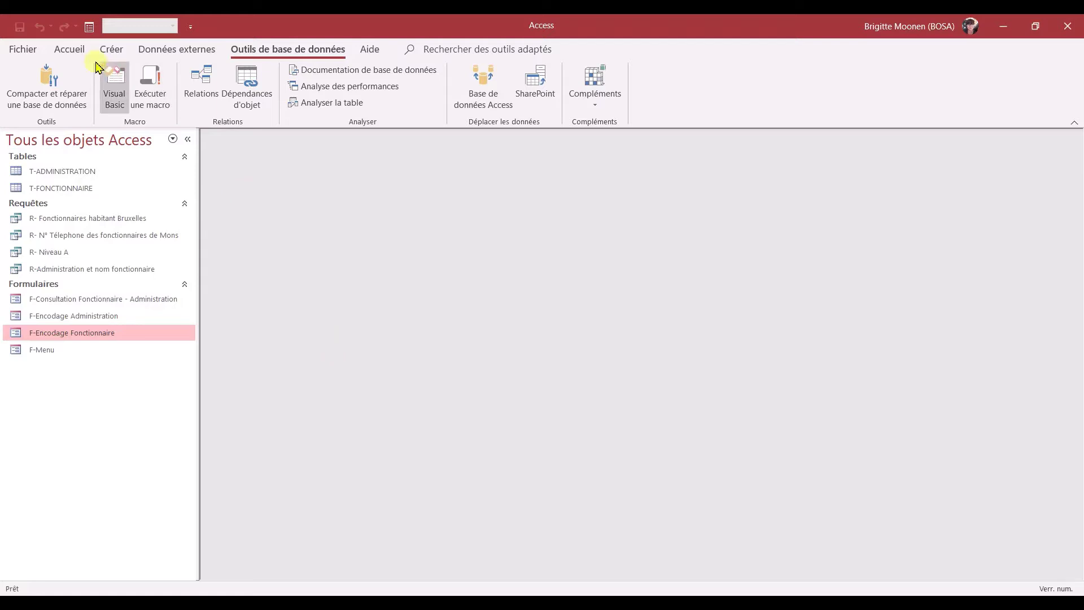
- Create a new query in design view based on the T-FONCTIONNAIRE table
click(71, 49)
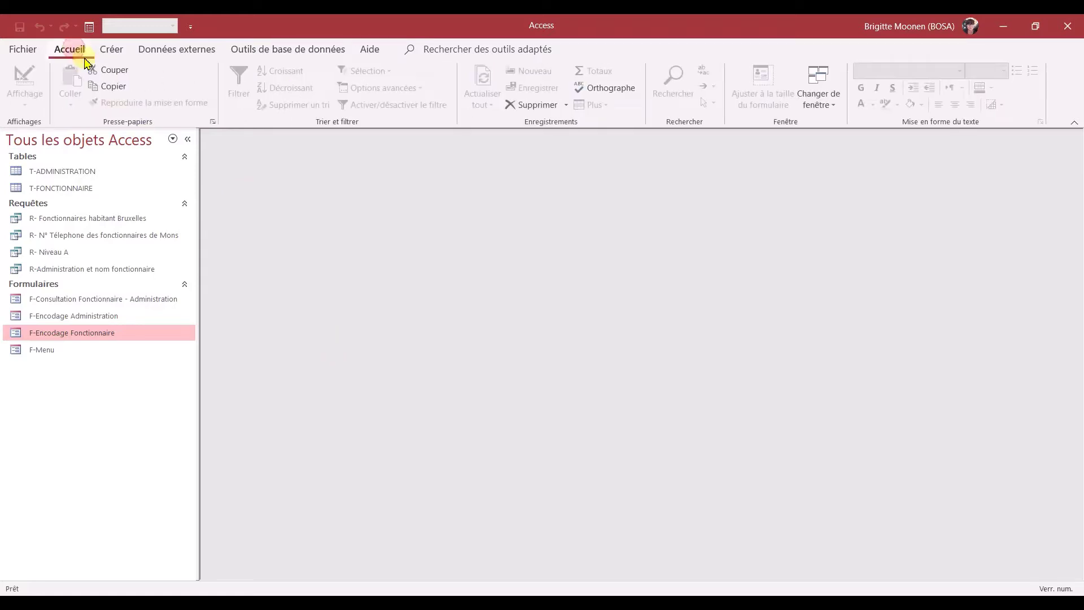
click(112, 48)
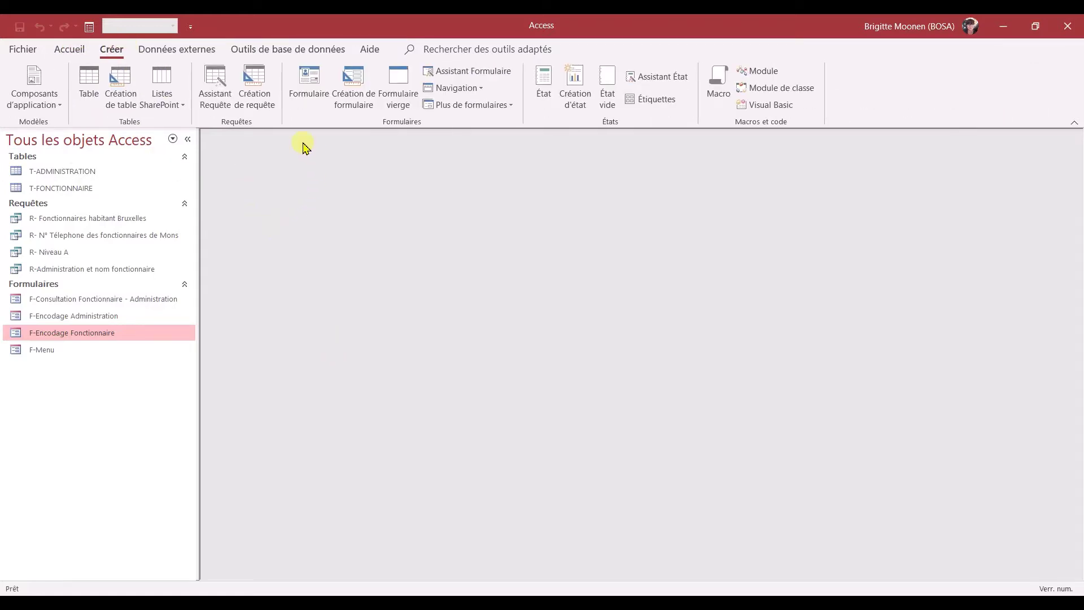
click(254, 95)
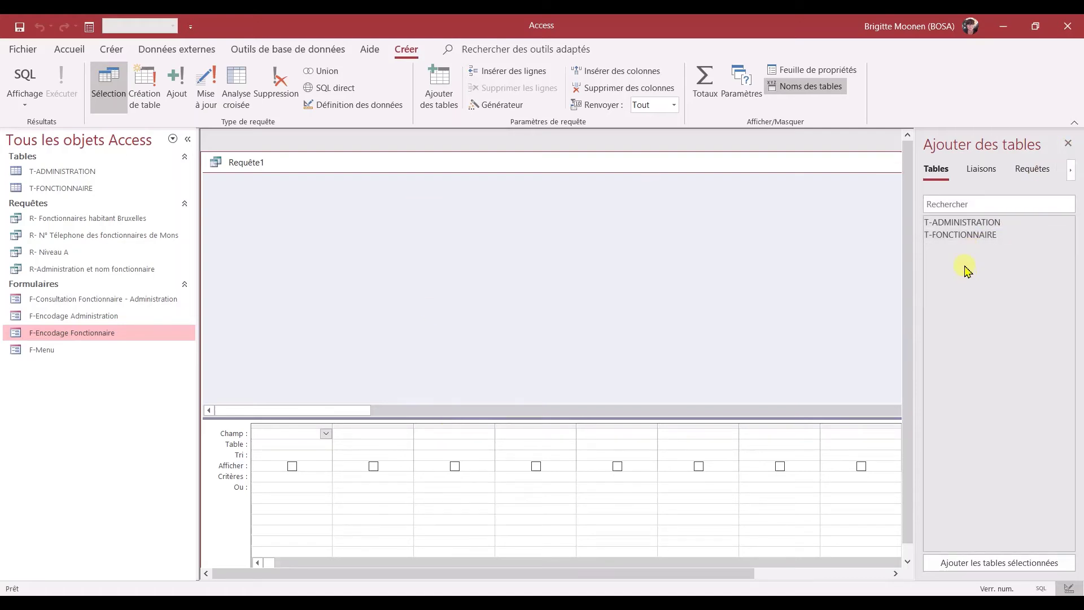
double_click(965, 235)
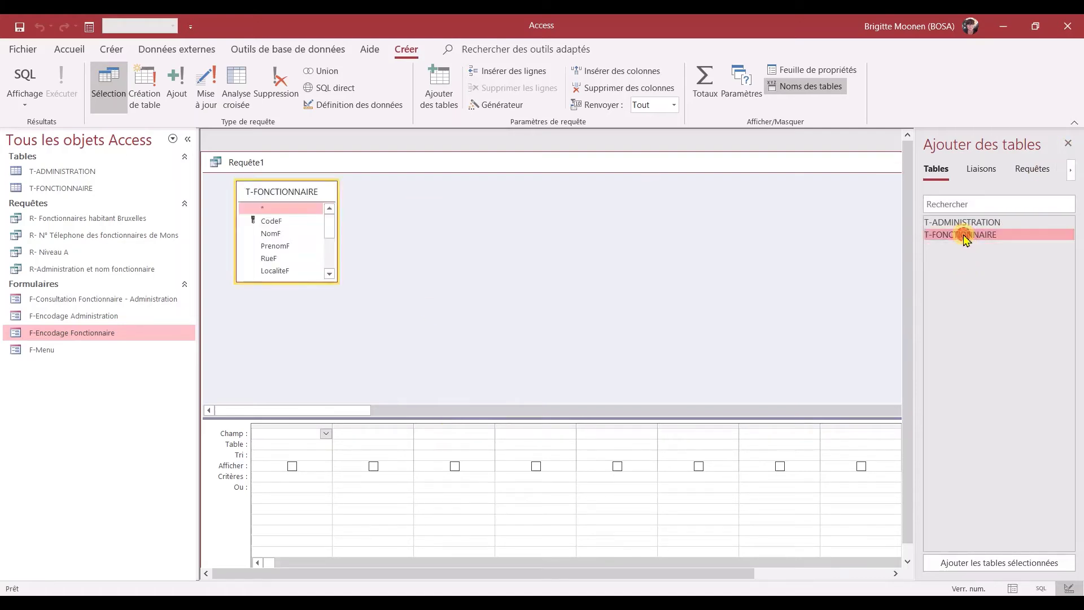
click(1067, 142)
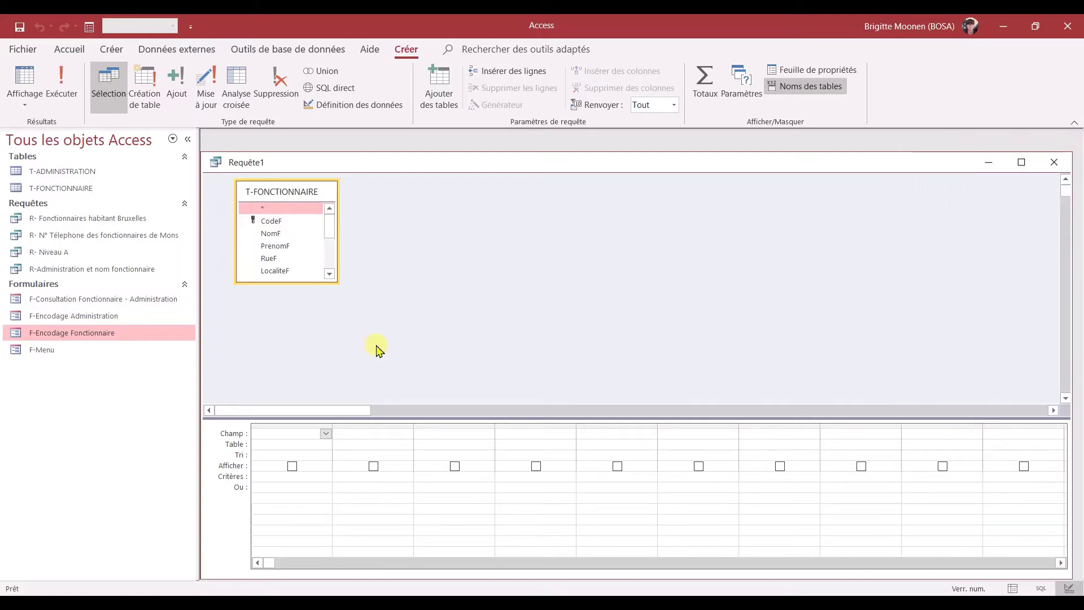
- Add the fields NomF, PrenomF and DateFin from T-FONCTIONNAIRE to the query grid
double_click(294, 232)
double_click(296, 246)
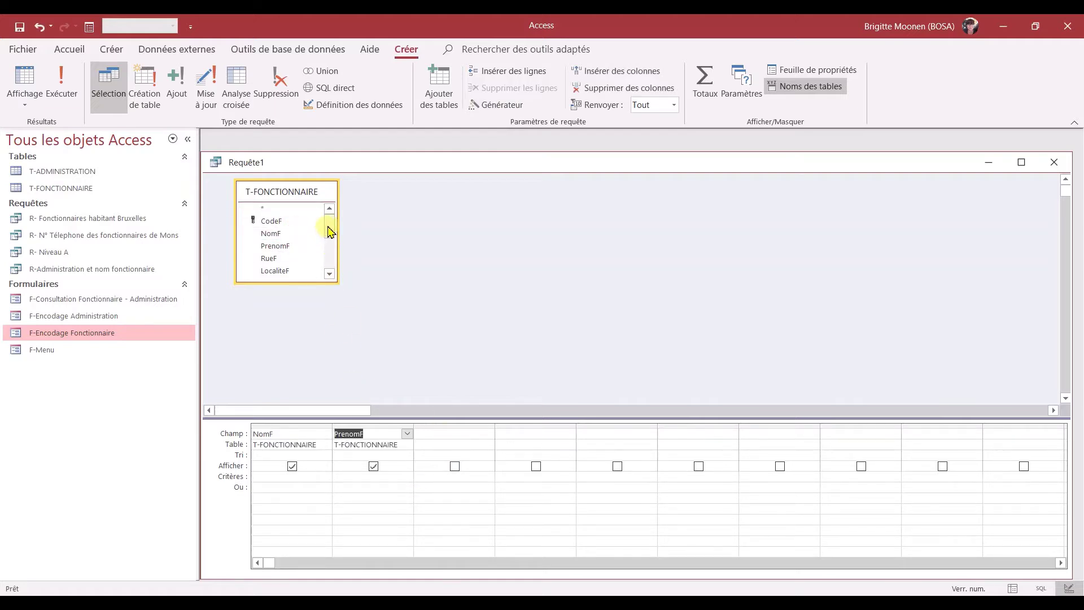
drag(329, 232, 329, 261)
click(277, 275)
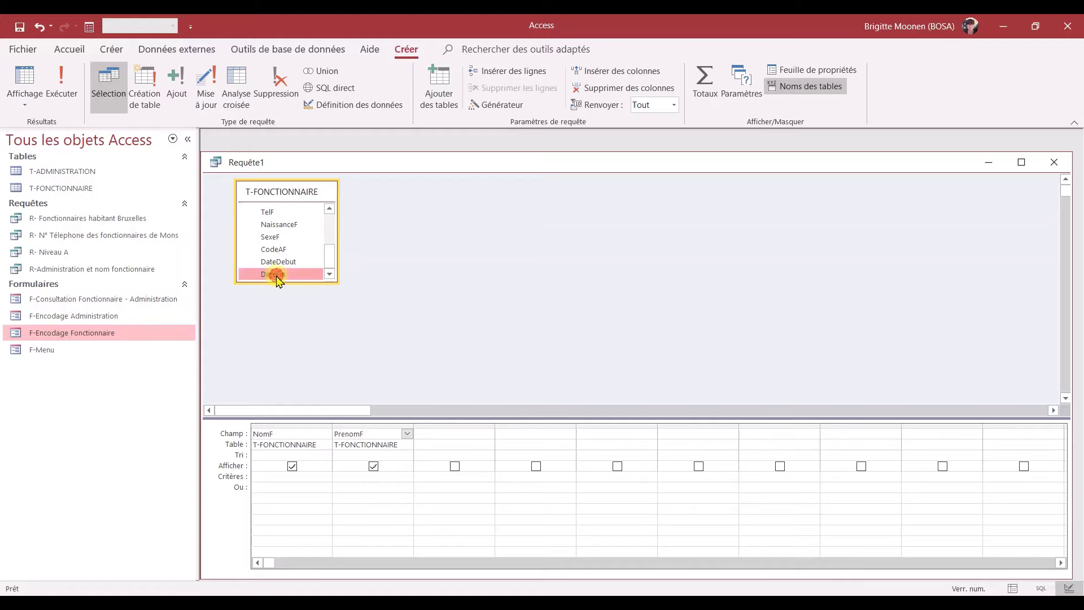
double_click(276, 274)
- Set the criterion of the DateFin field to Est Pas Null
click(431, 477)
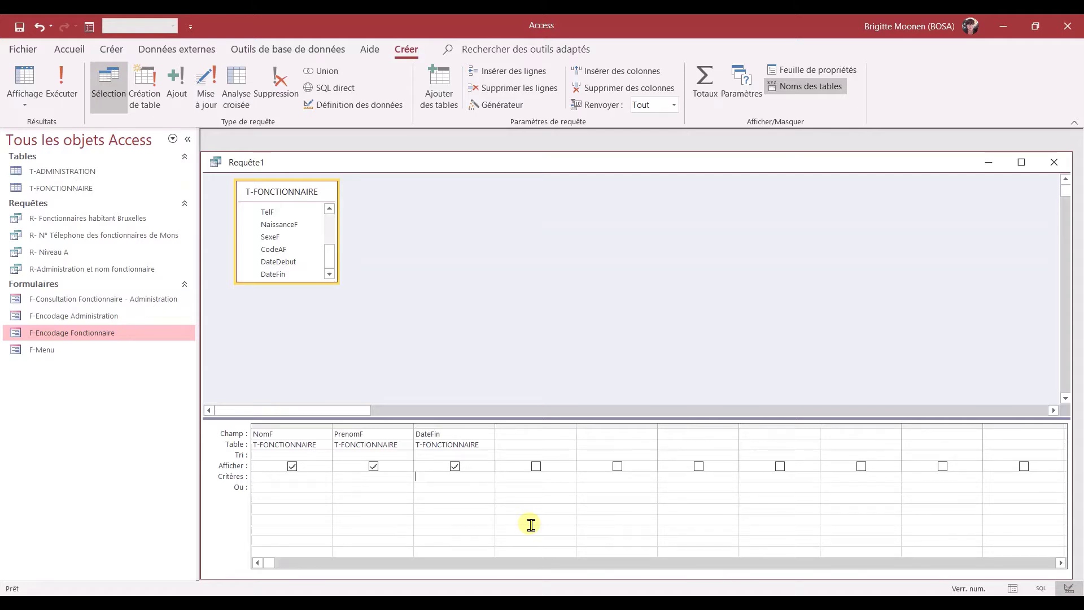
text(est)
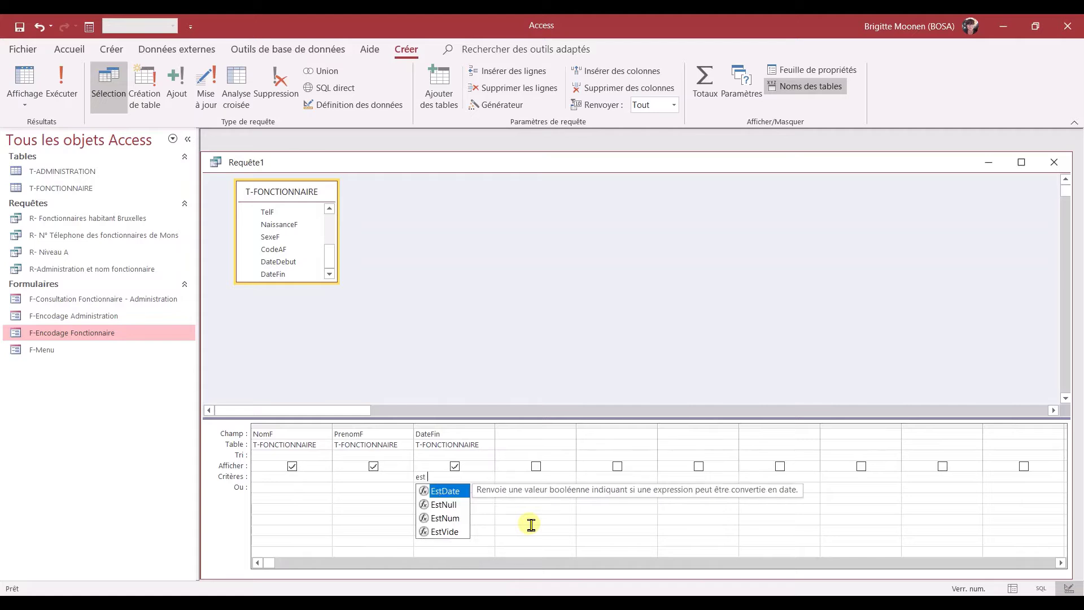
text( pas )
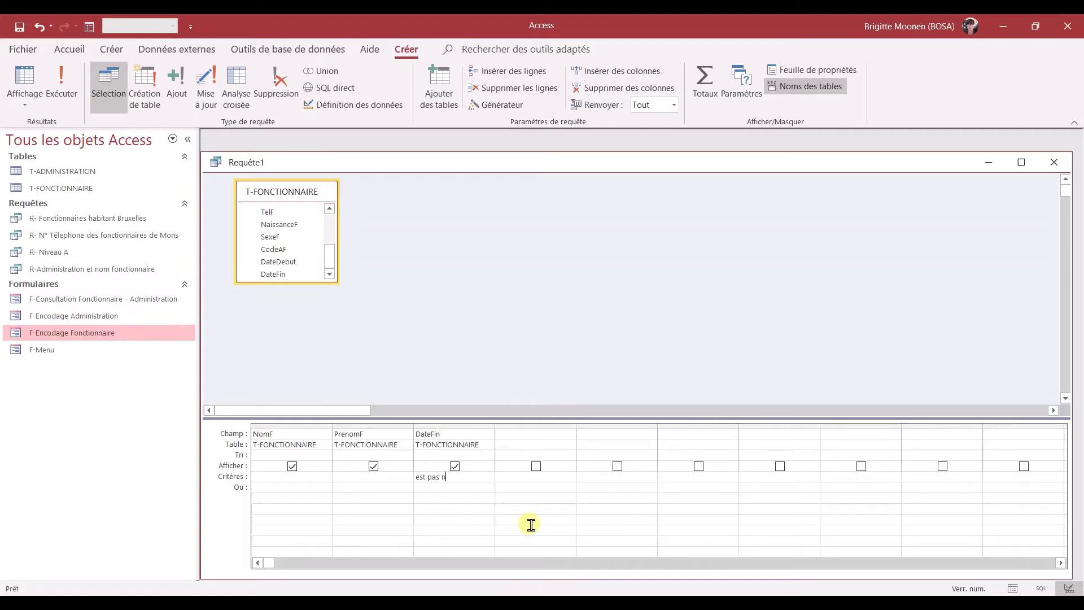
text(null)
click(452, 496)
- Preview the query's records in datasheet view and return to design view
click(24, 77)
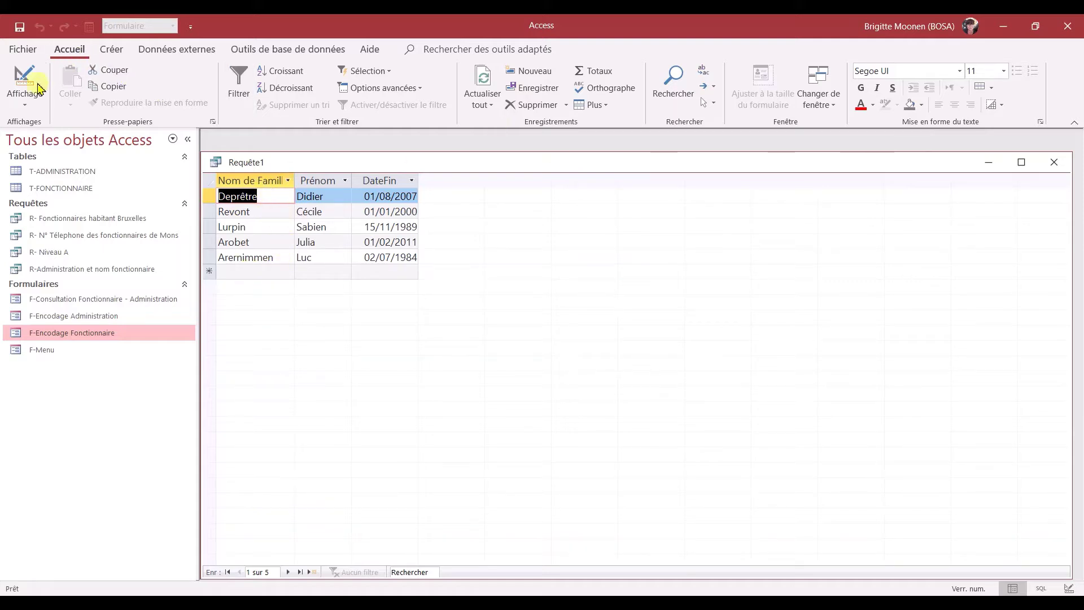
click(25, 97)
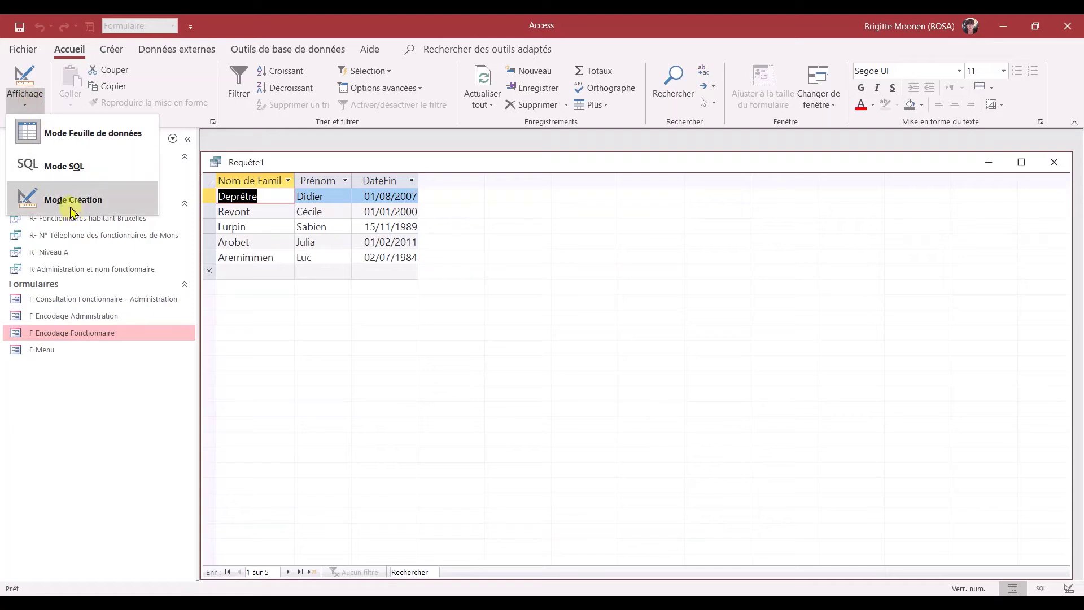
click(73, 201)
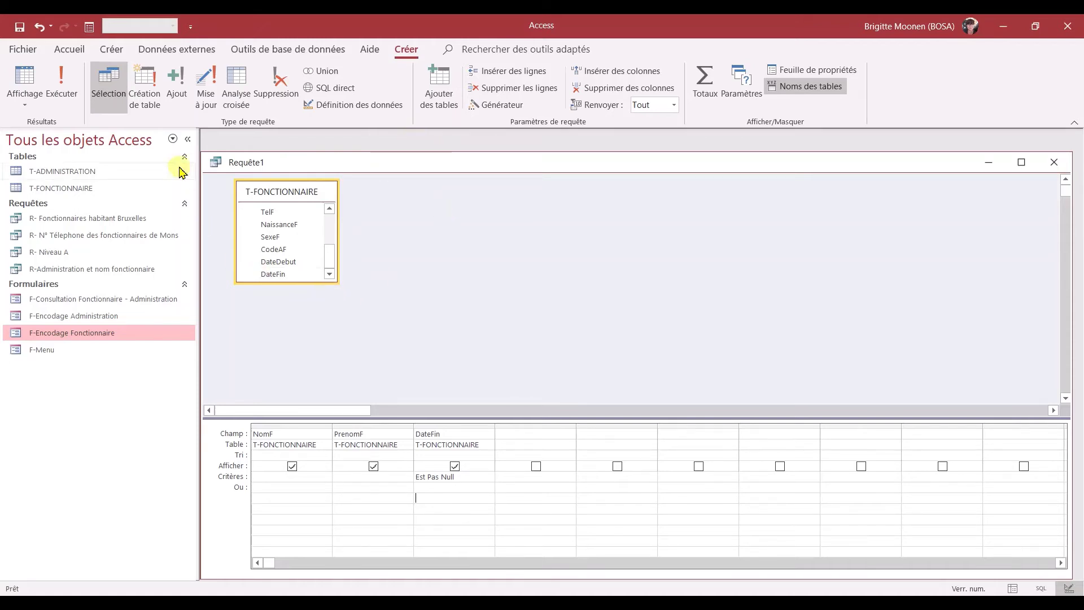
- Turn the query into a make-table query for T-ARCHIVE in the current database, and close it saved as "R01-Création de ARCHIVE"
click(145, 83)
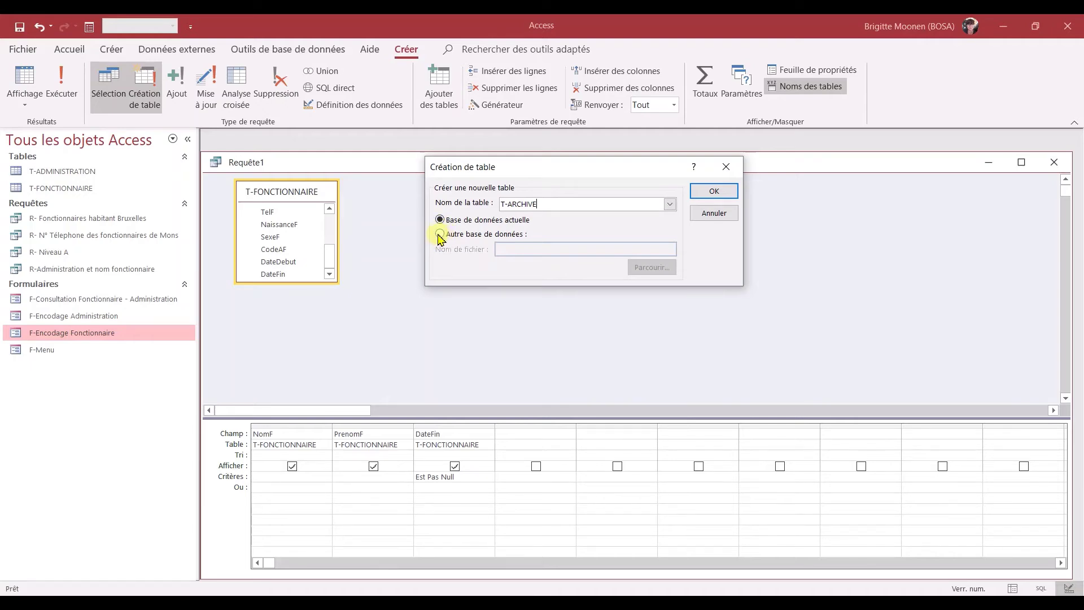
click(720, 192)
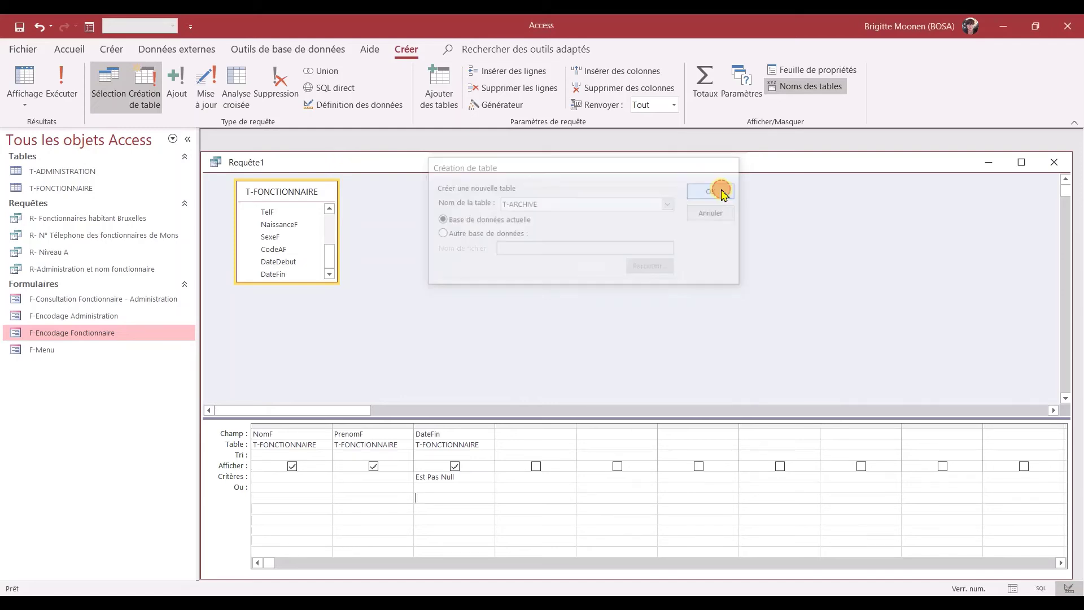
click(1061, 164)
click(481, 353)
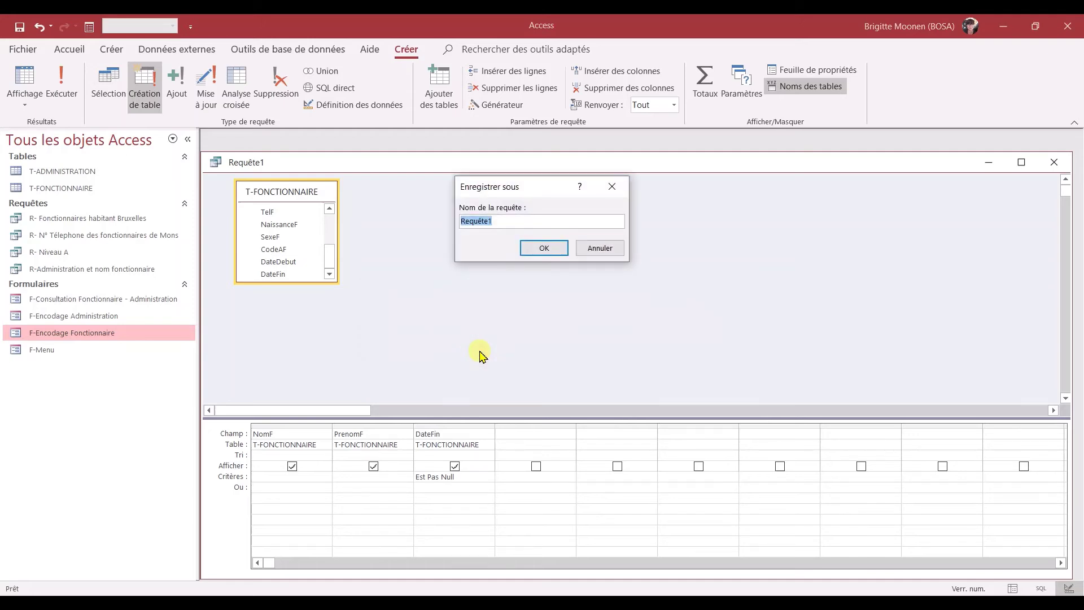
text(R01-Création de ARCHIVE)
key(Return)
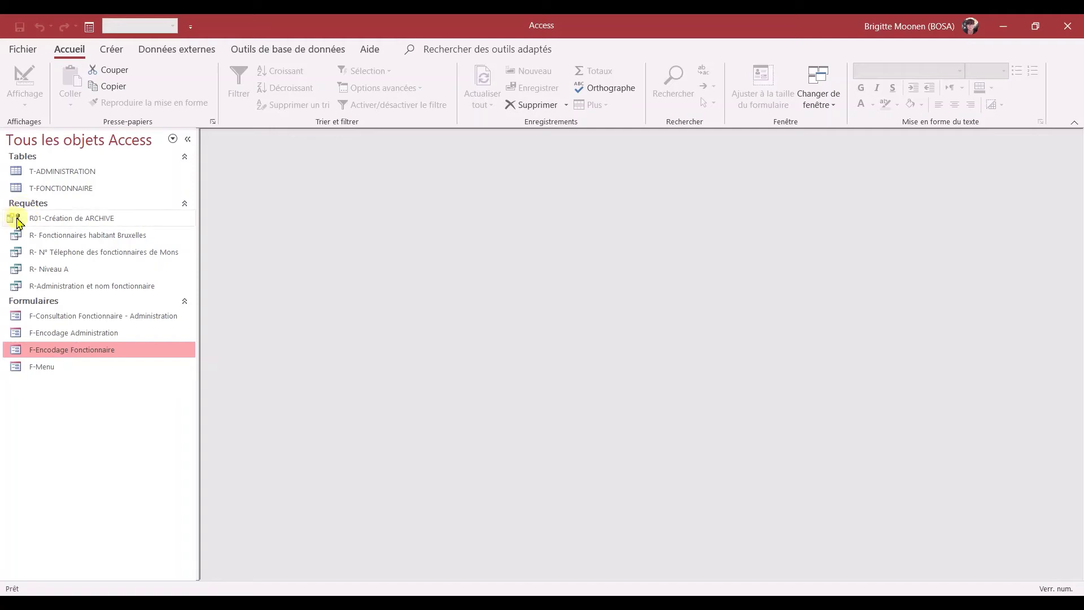
- Run the R01-Création de ARCHIVE query and accept the creation of the new table
double_click(64, 220)
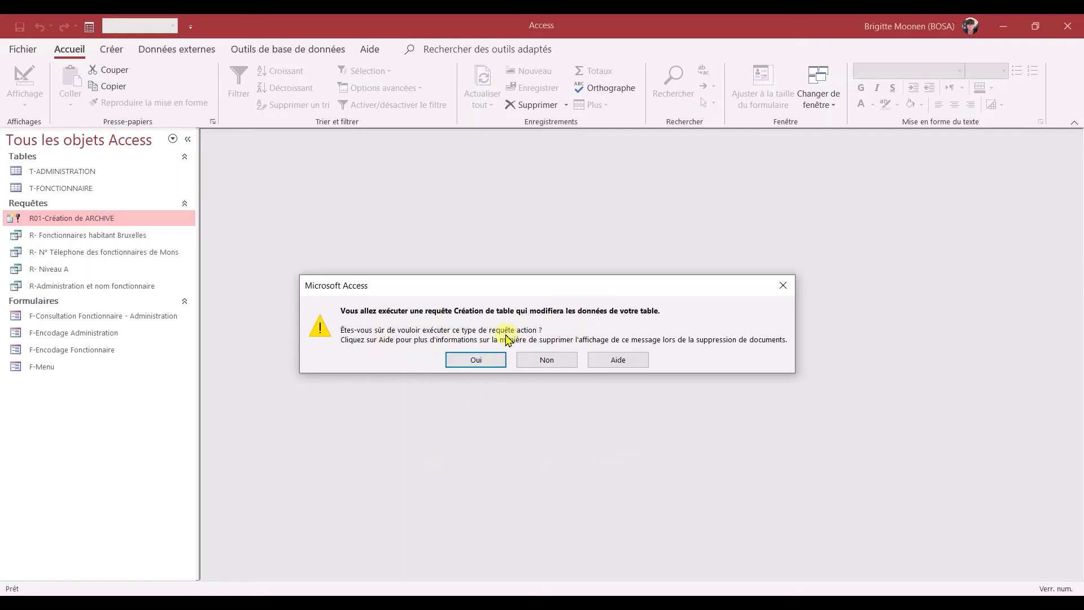
click(476, 360)
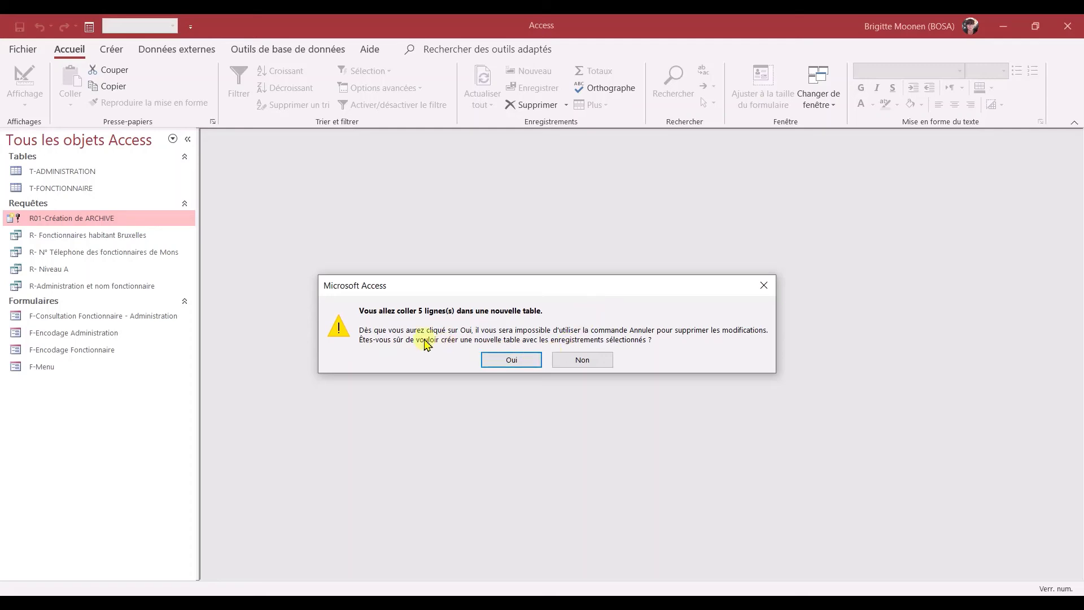
click(511, 361)
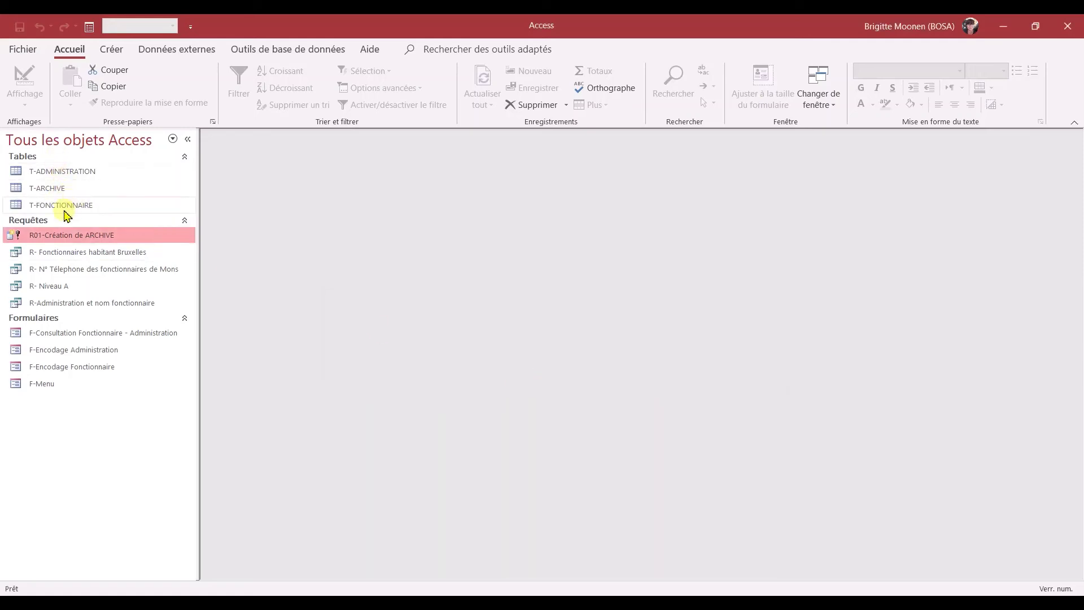
- Open the T-ARCHIVE table to check its fields and records, and close it
click(44, 188)
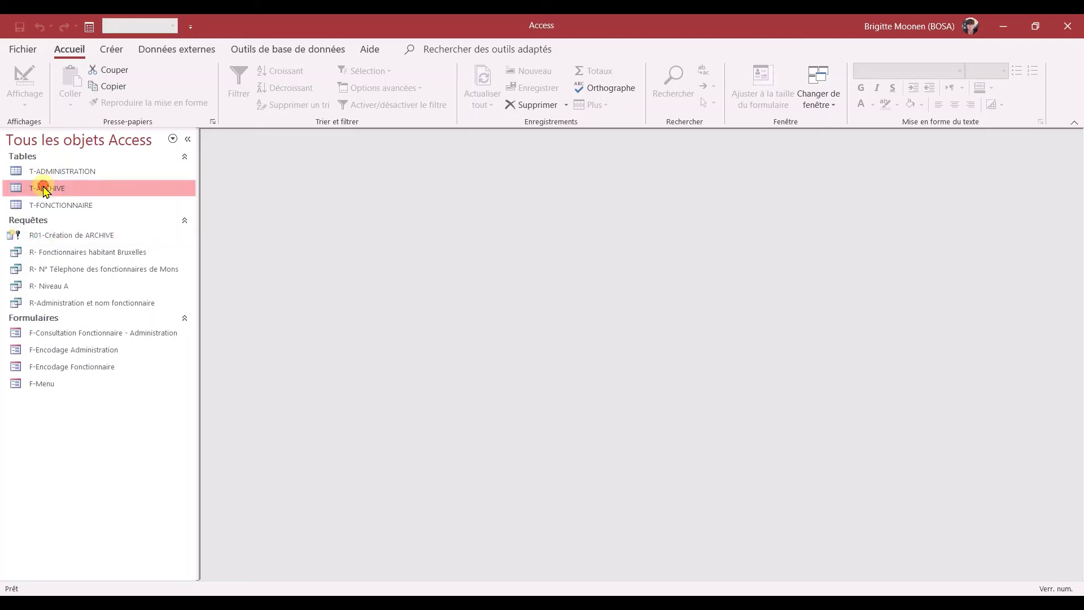
double_click(44, 188)
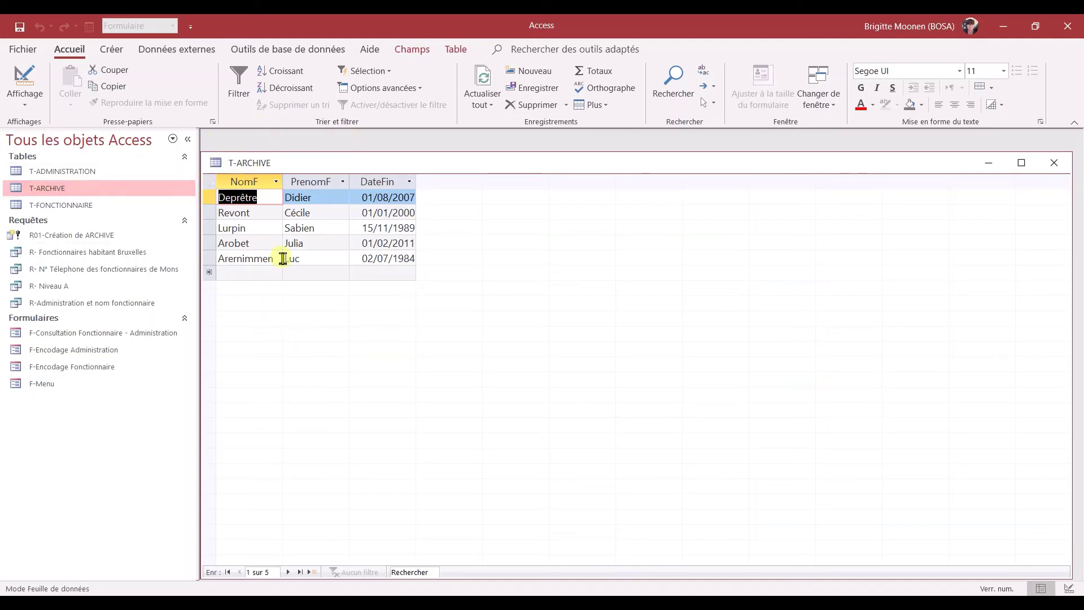
click(1055, 163)
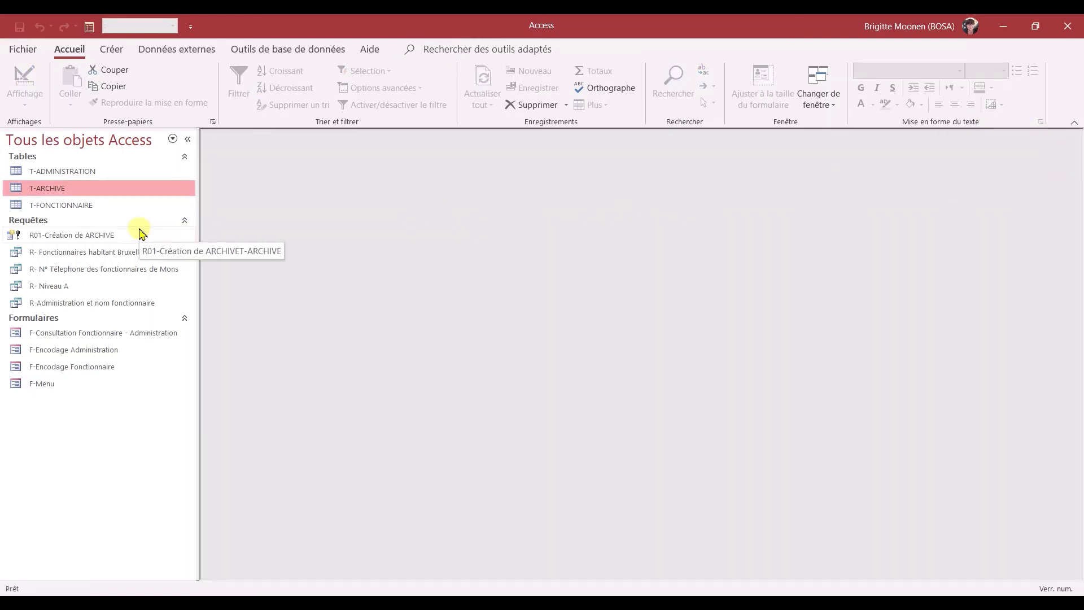
- Reopen the R01-Création de ARCHIVE query in design view and add the CodeF field to its grid
click(97, 234)
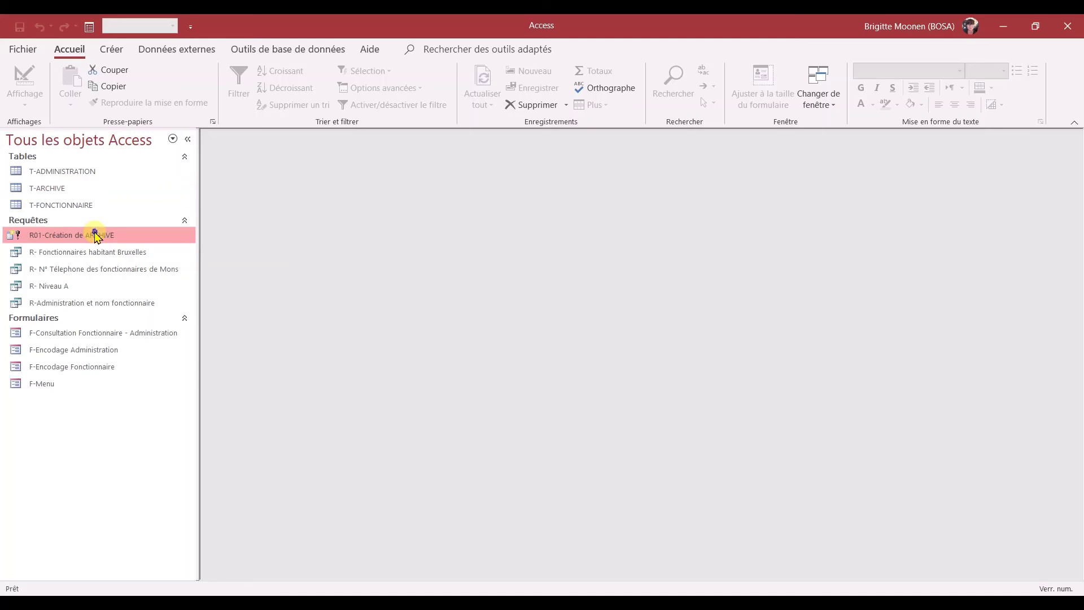
right_click(96, 233)
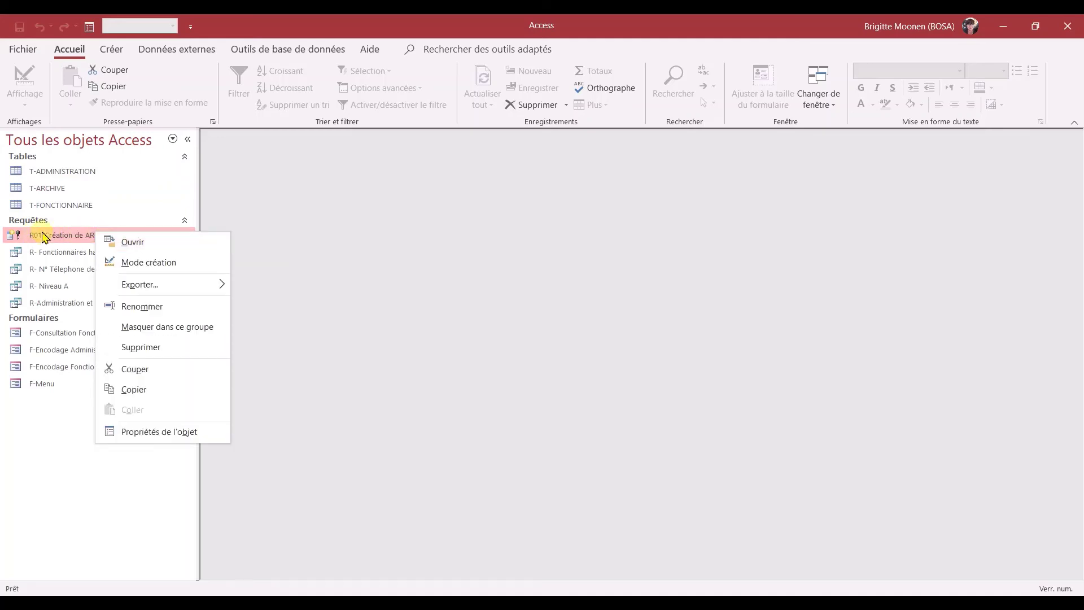
click(140, 263)
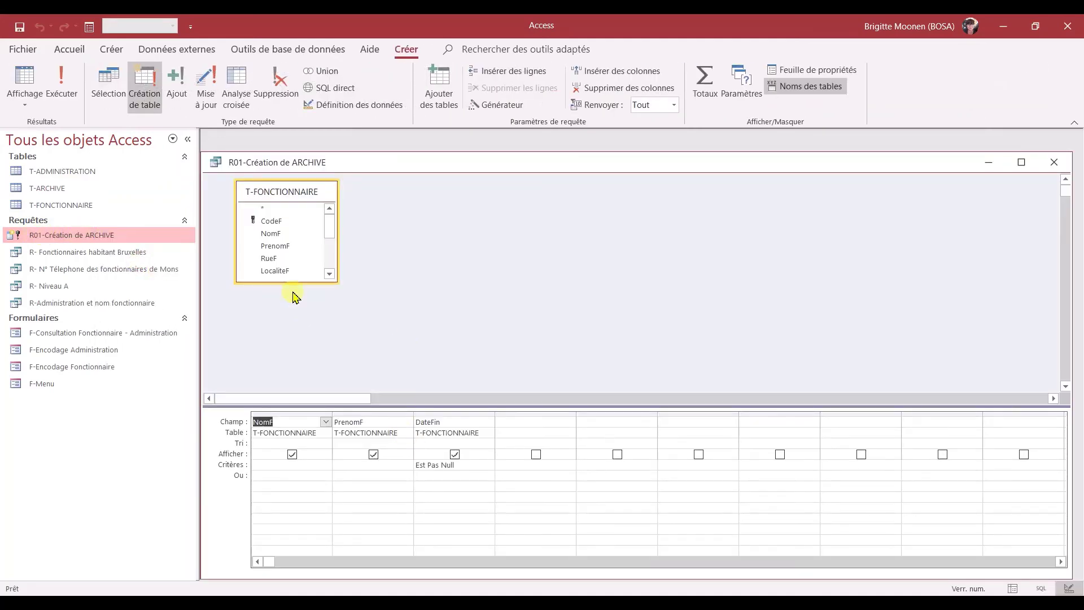
double_click(272, 221)
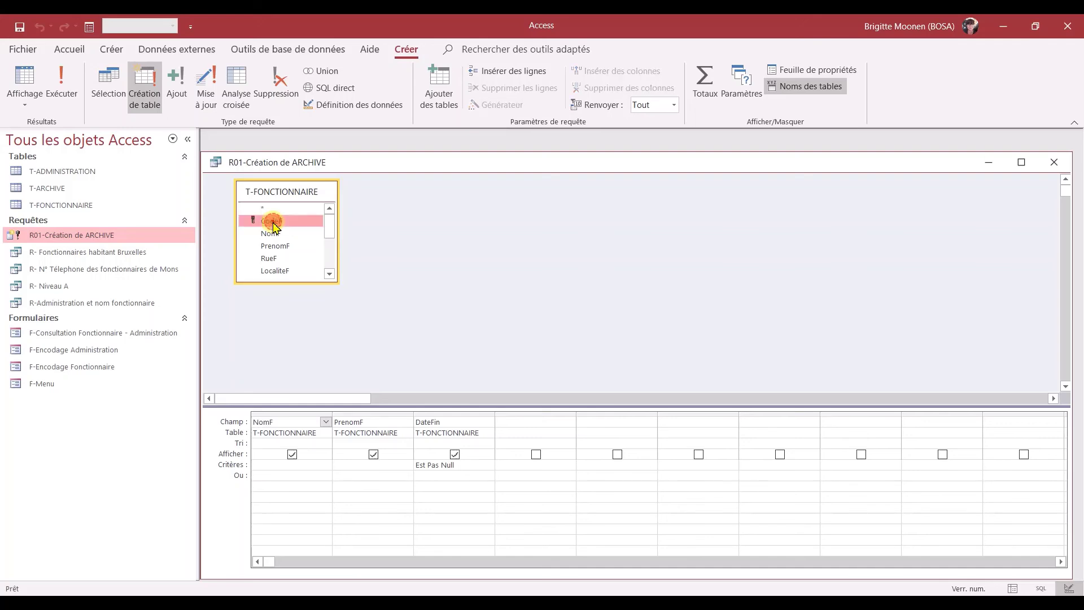
scroll(328, 236, down, 3)
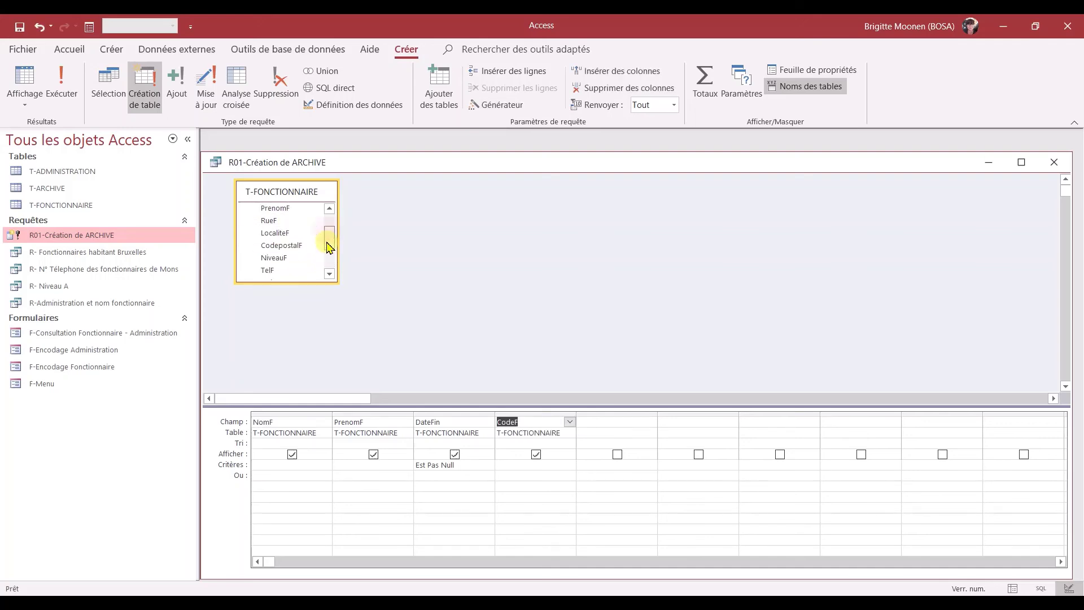
- Add all T-FONCTIONNAIRE fields from RueF through DateDebut to the query grid after CodeF
click(287, 227)
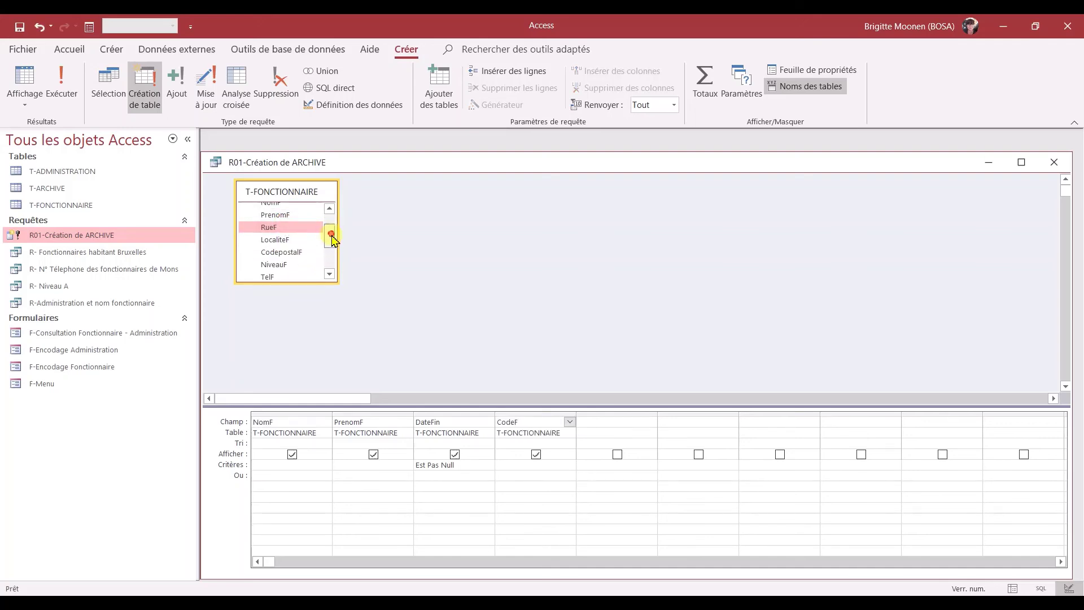
drag(332, 234, 333, 260)
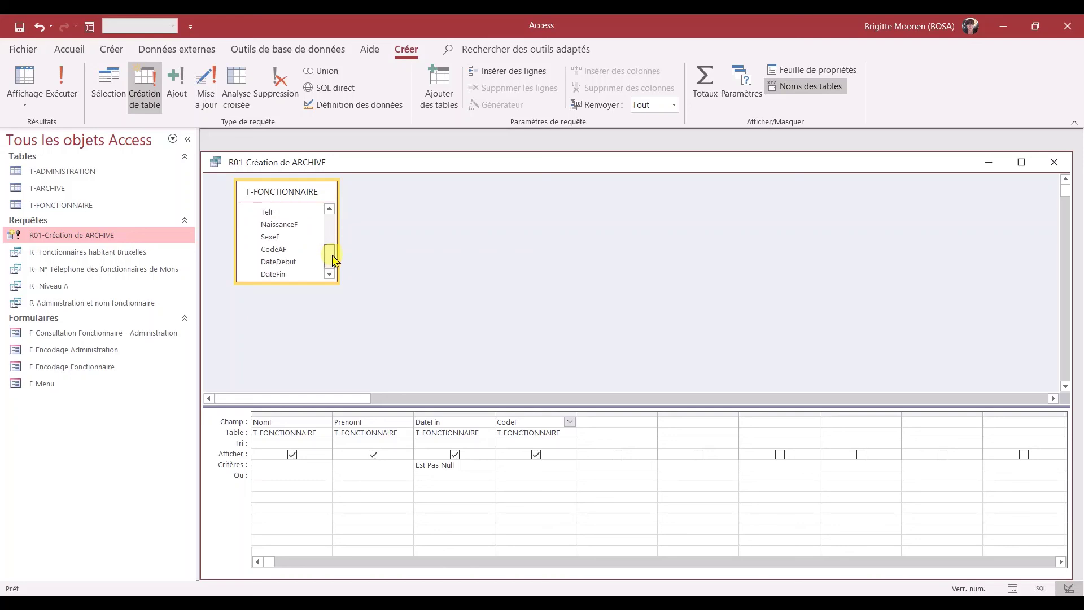
shift+click(301, 263)
drag(282, 233, 634, 424)
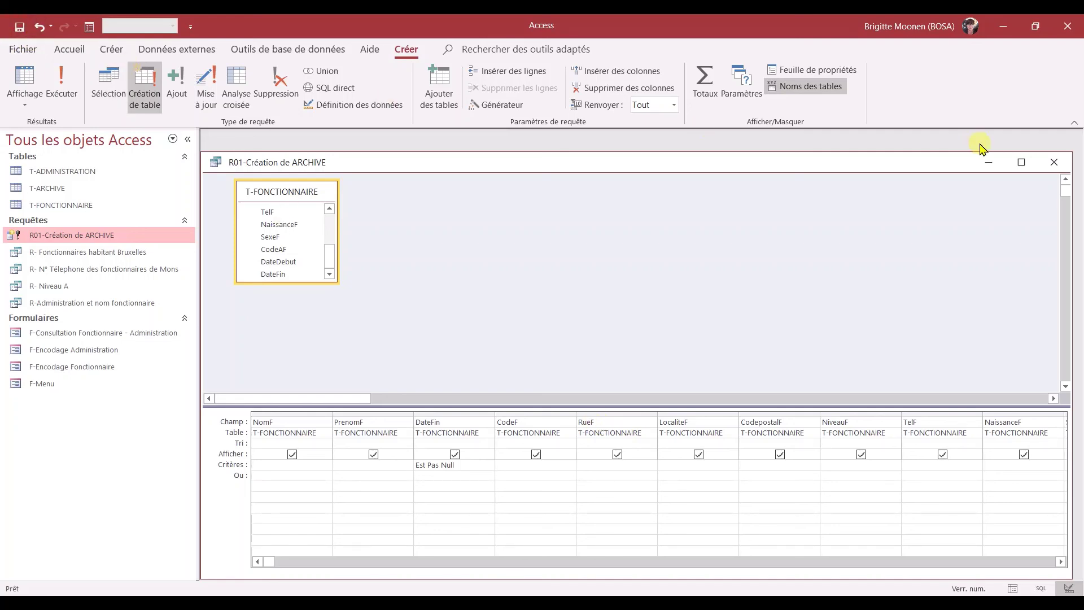
- Close the query design and rerun R01-Création de ARCHIVE, accepting replacement of the existing T-ARCHIVE table and creation of the new one
click(1054, 162)
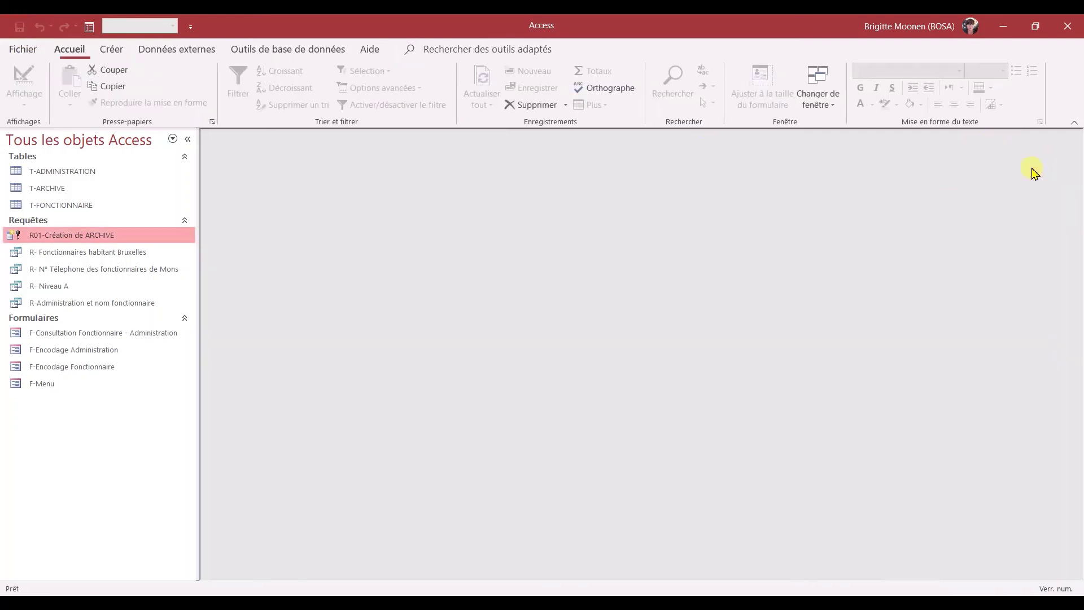
double_click(129, 237)
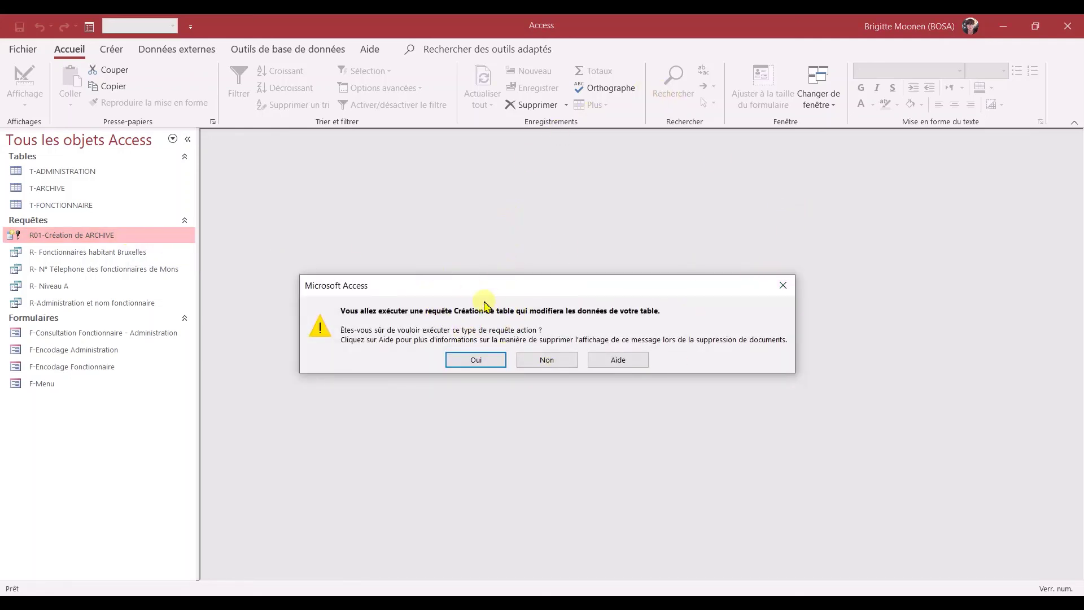
click(486, 362)
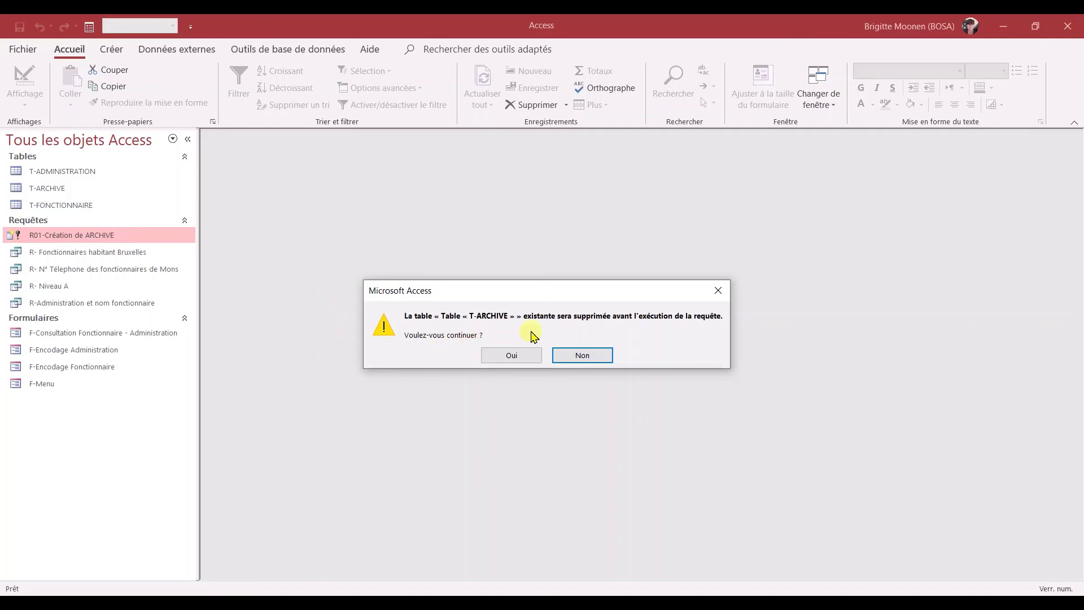
click(512, 357)
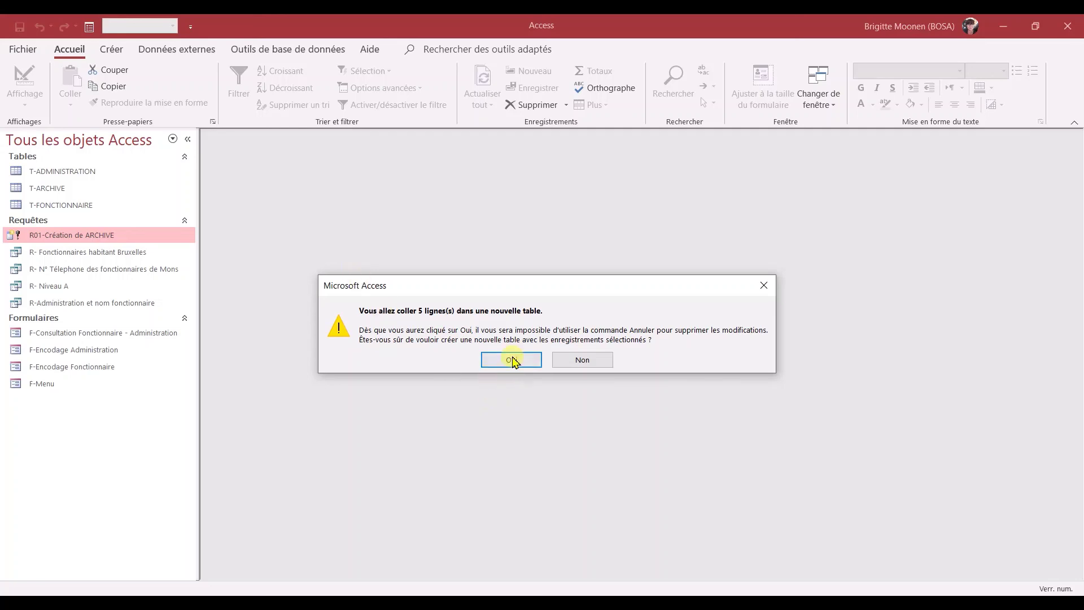
click(512, 360)
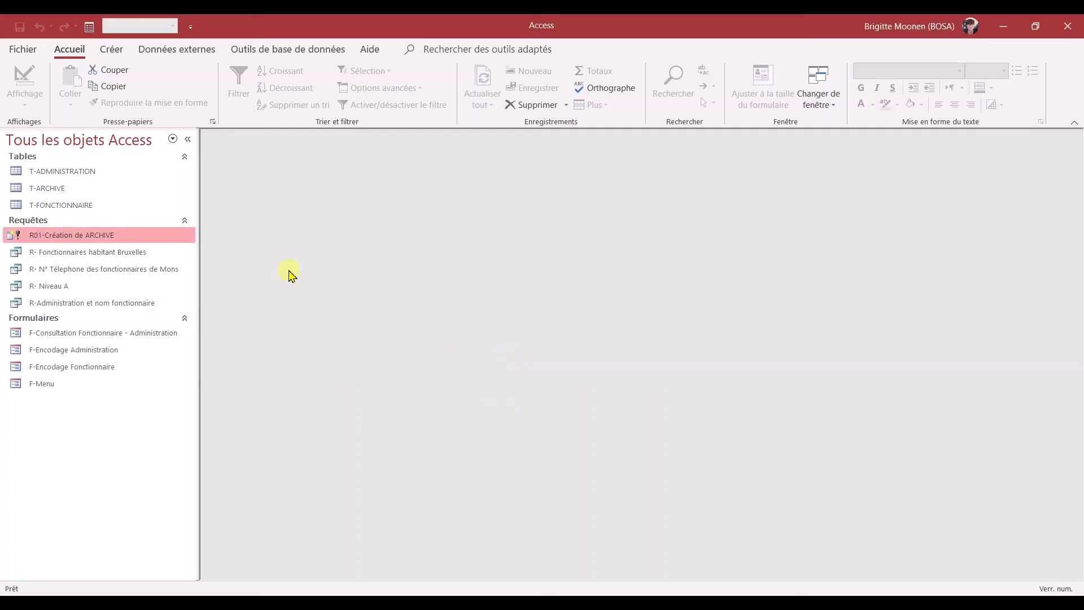
- Open the recreated T-ARCHIVE table to check its fields and records
double_click(59, 191)
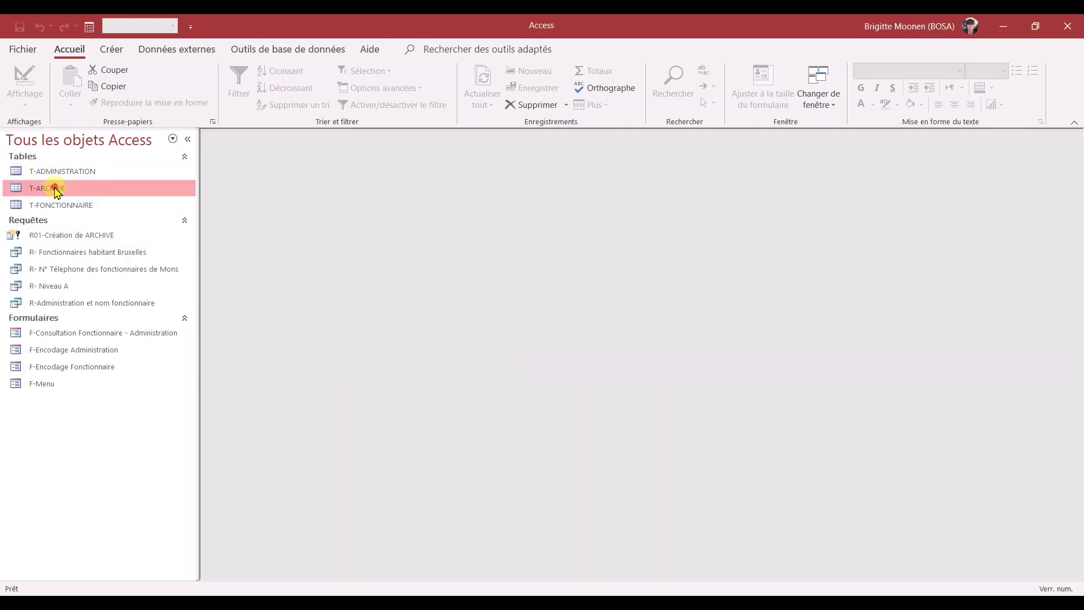